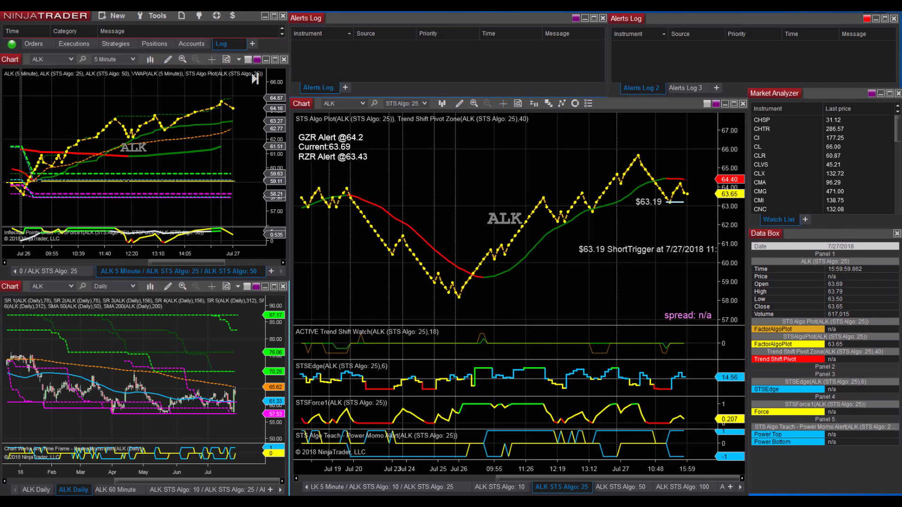
Add the PowerMomoChart indicator from the ATSTradingSystem folder to the ALK STS Algo 25 chart, labelled "Power Momo Chart"
right_click(397, 185)
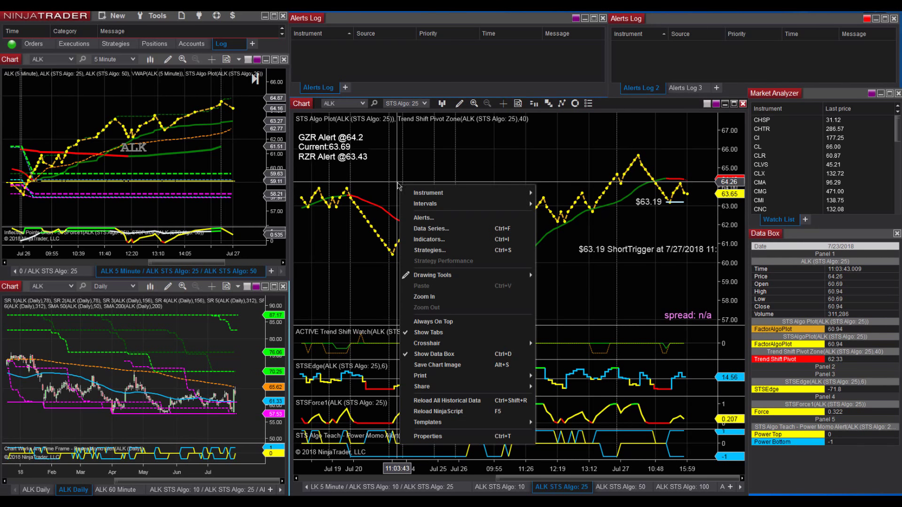
left_click(425, 239)
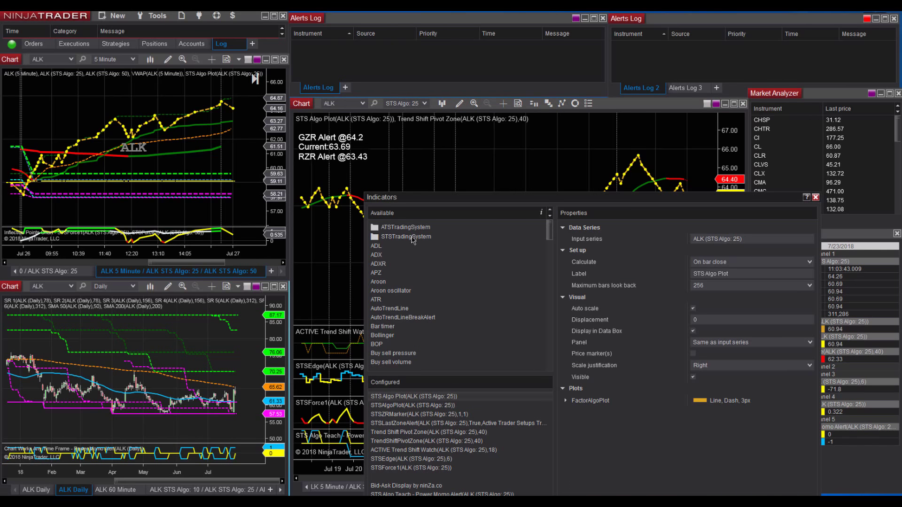
left_click(410, 229)
left_click_drag(417, 202, 155, 37)
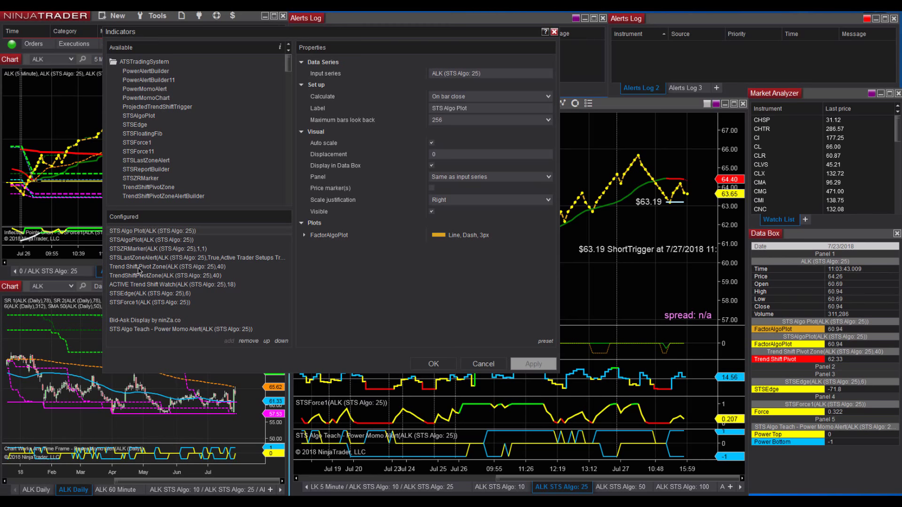
left_click(144, 99)
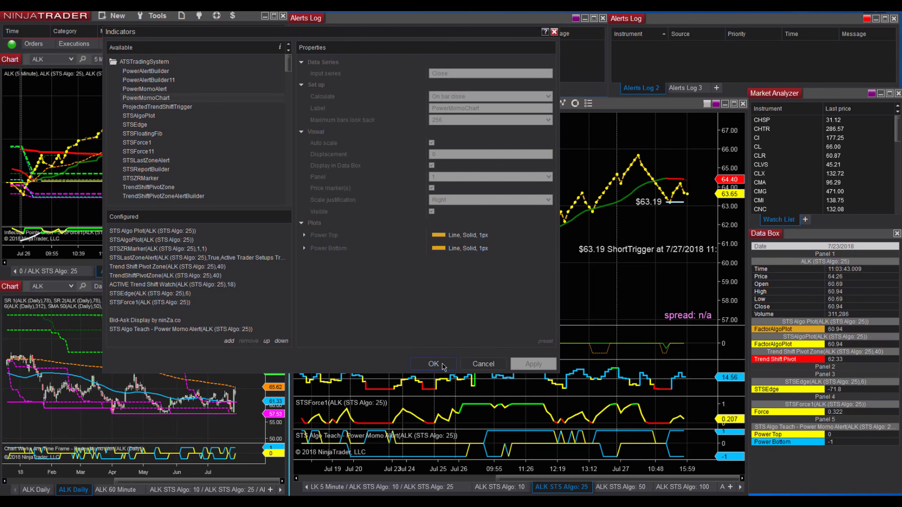
left_click(230, 341)
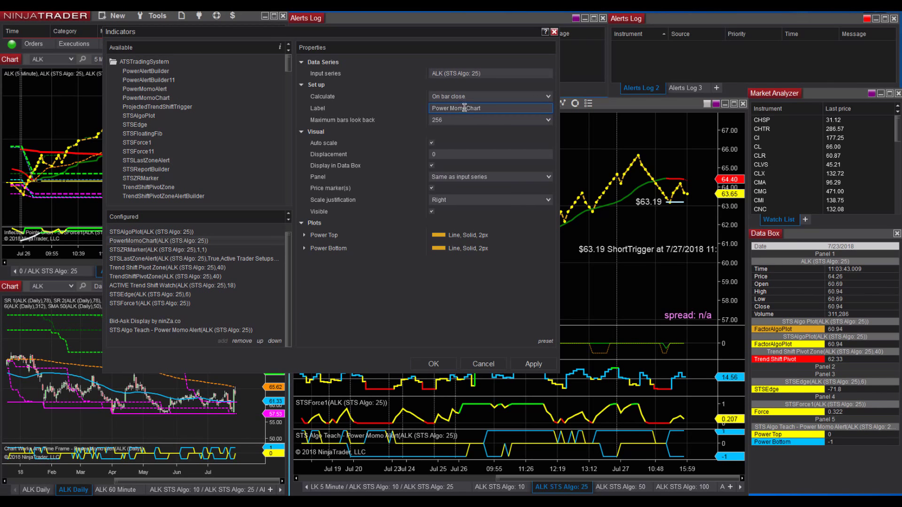
left_click(531, 369)
left_click(433, 364)
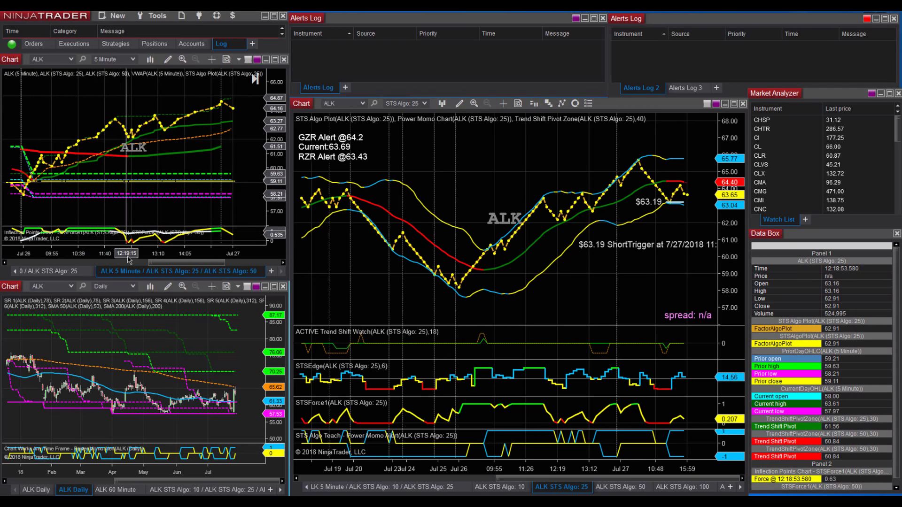
Examine ALK's longer-term price history, moving averages and support/resistance lines on the daily and 60-minute charts
left_click_drag(155, 264, 146, 264)
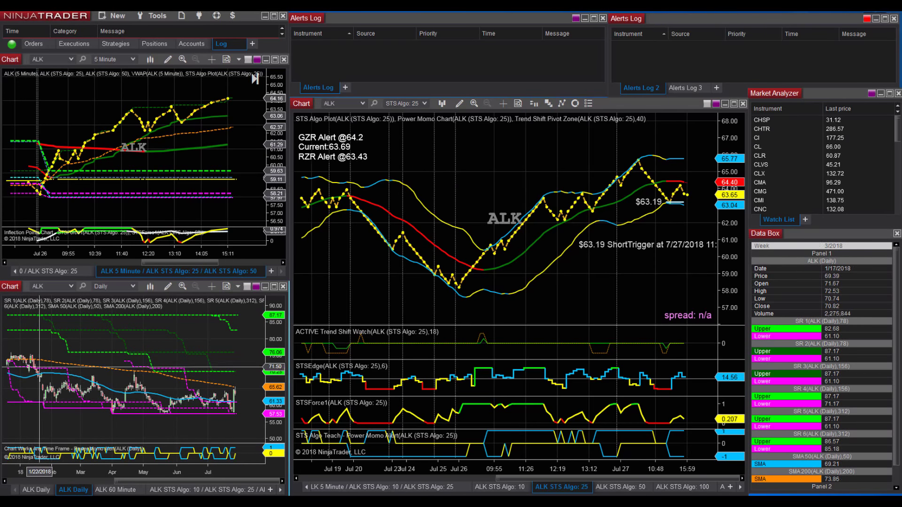
left_click_drag(151, 474, 162, 481)
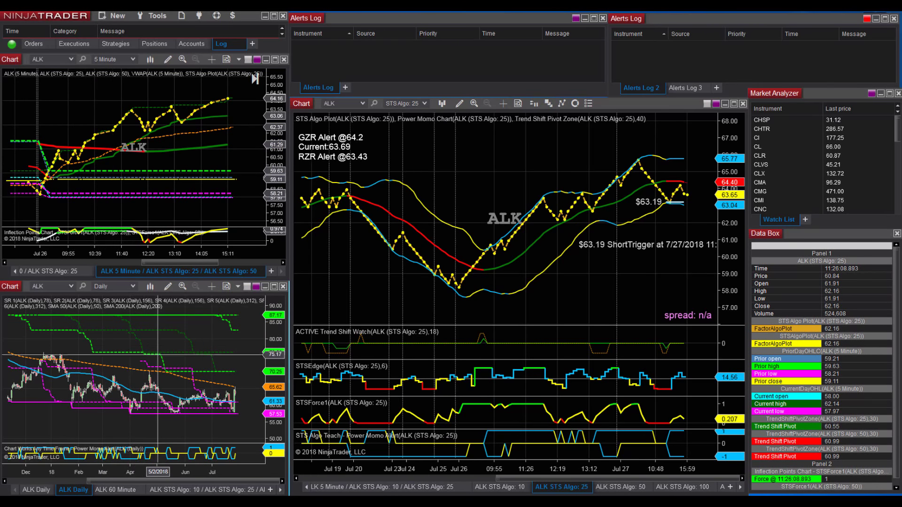
left_click(115, 490)
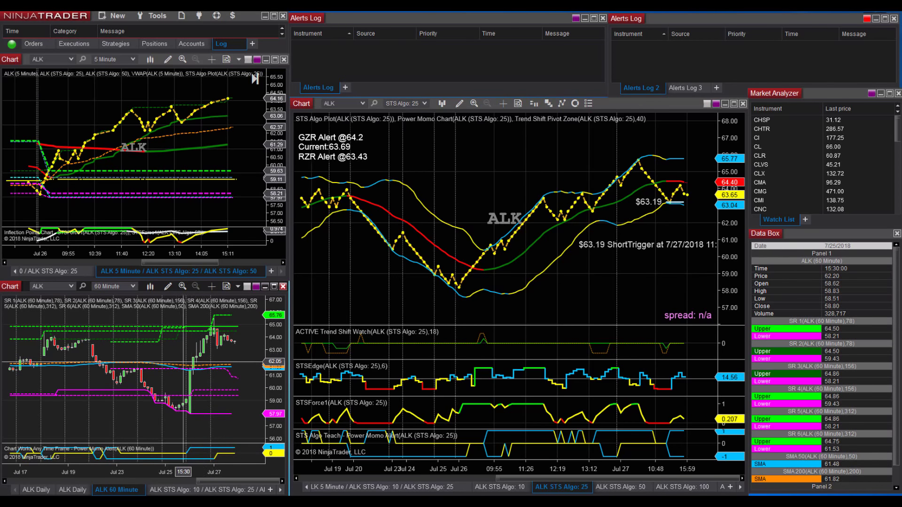
left_click(72, 490)
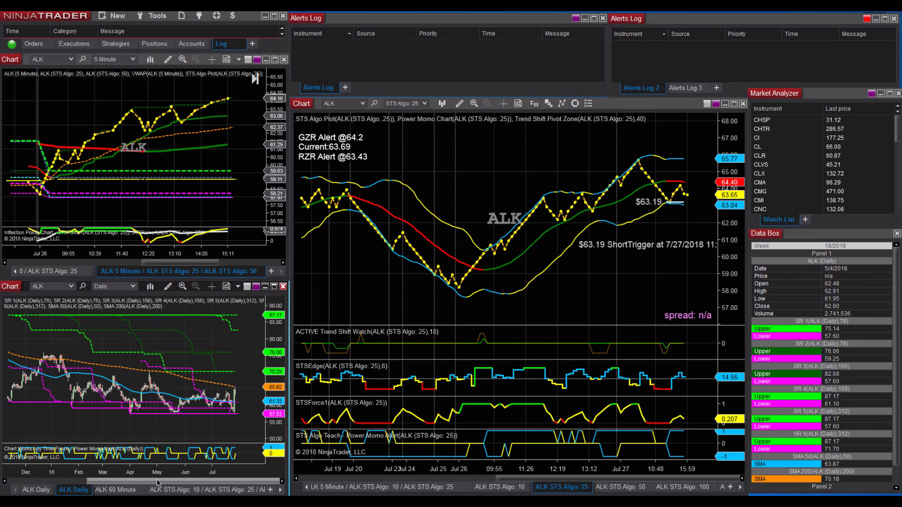
left_click_drag(142, 481, 109, 479)
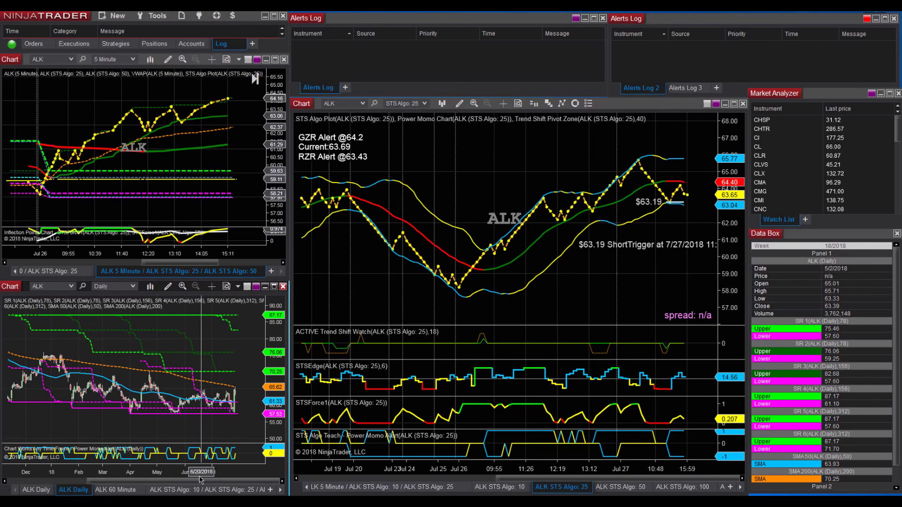
left_click_drag(211, 475, 109, 474)
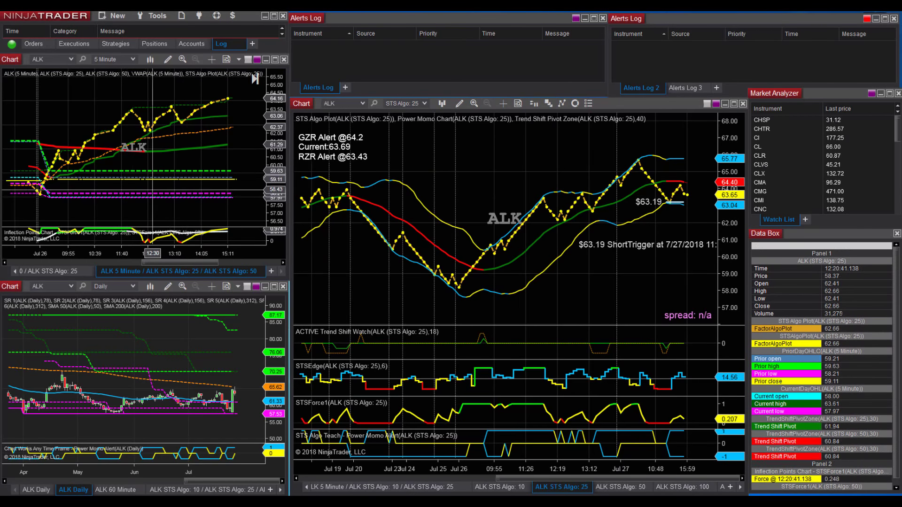
Examine ALK's July 26 and July 27 price action on the 5-minute chart against its pivot and prior-day levels
scroll(225, 218, "down", 10)
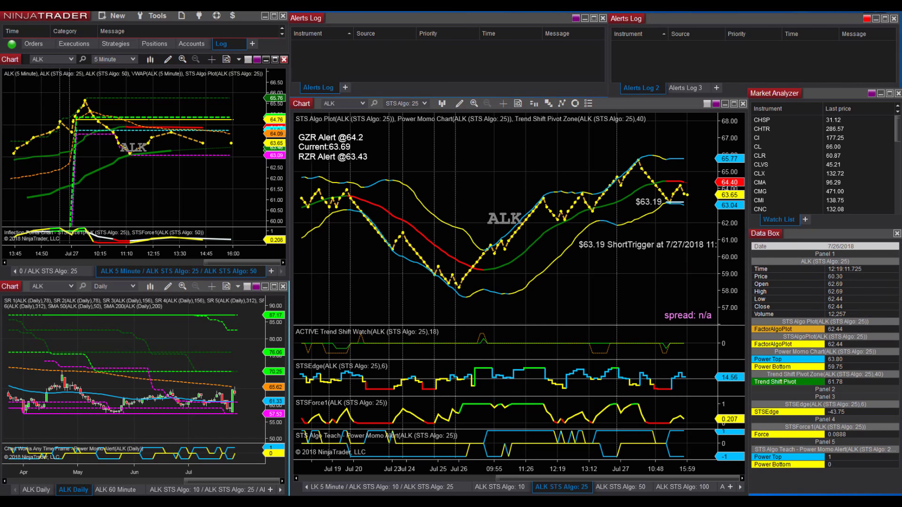
scroll(141, 154, "down", 2)
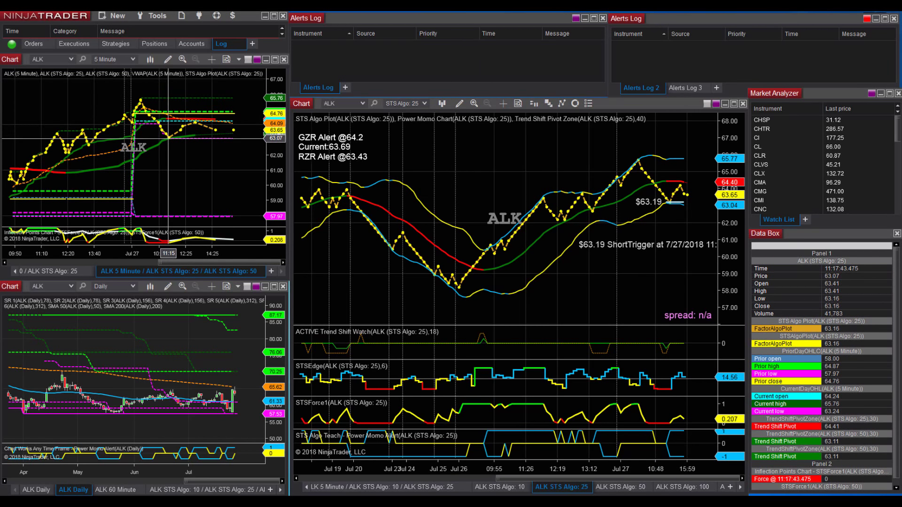
mouse_move(204, 256)
left_mouse_down()
mouse_move(217, 256)
mouse_move(195, 257)
left_mouse_up()
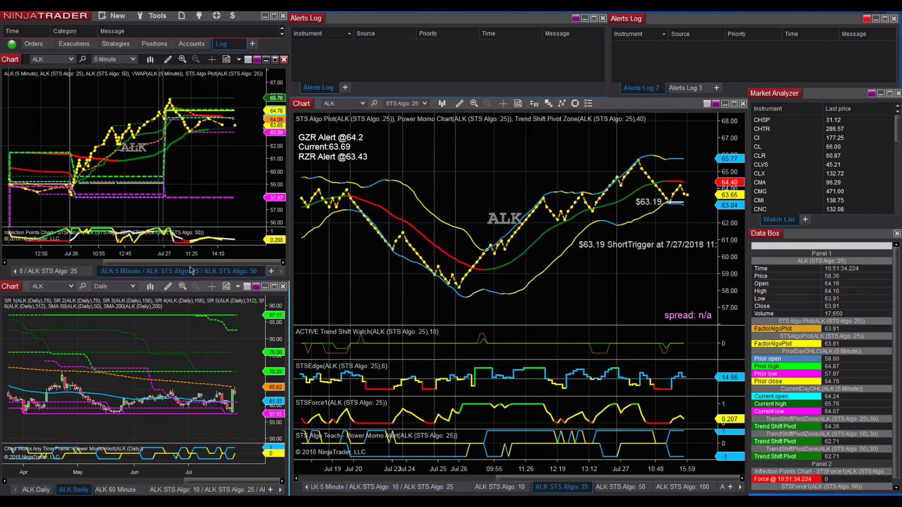
scroll(171, 162, "up", 5)
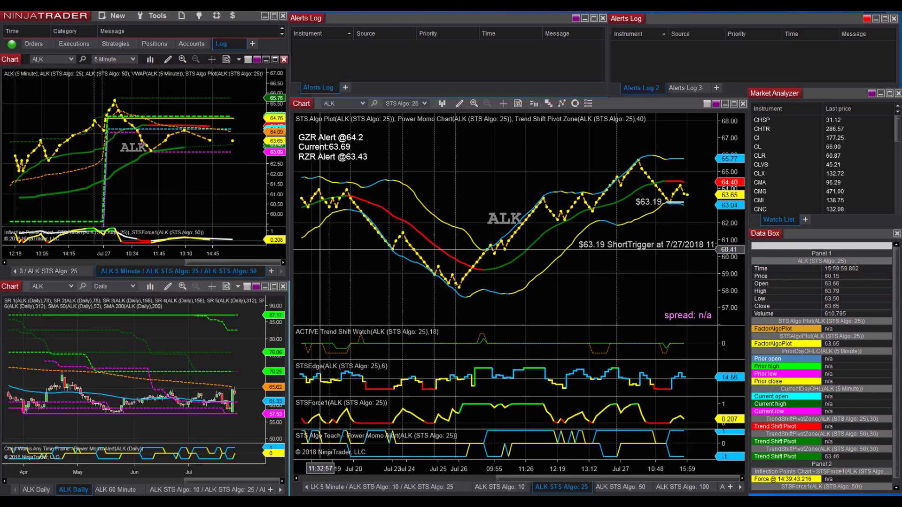
Compare ALK's trend pivots, triggers and momentum plots across the STS Algo 25, 50 and 100 charts
left_click(610, 487)
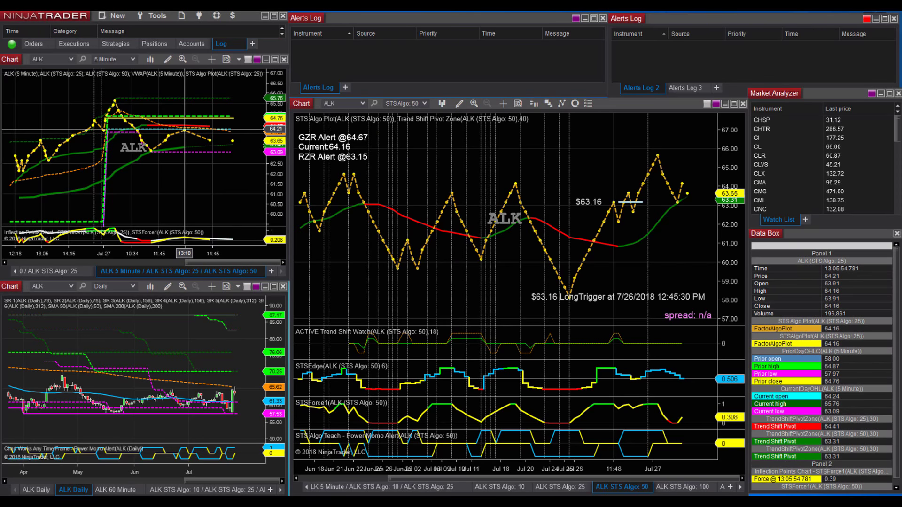
left_click(547, 489)
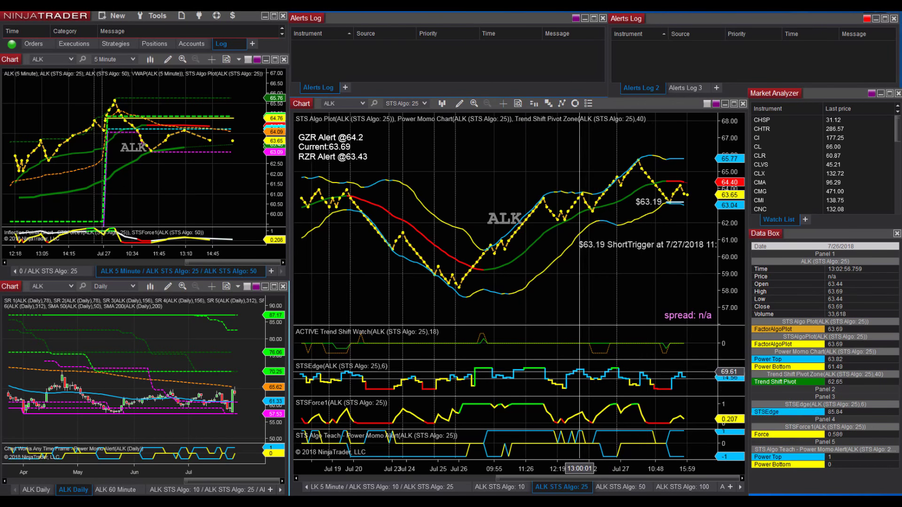
left_click(630, 488)
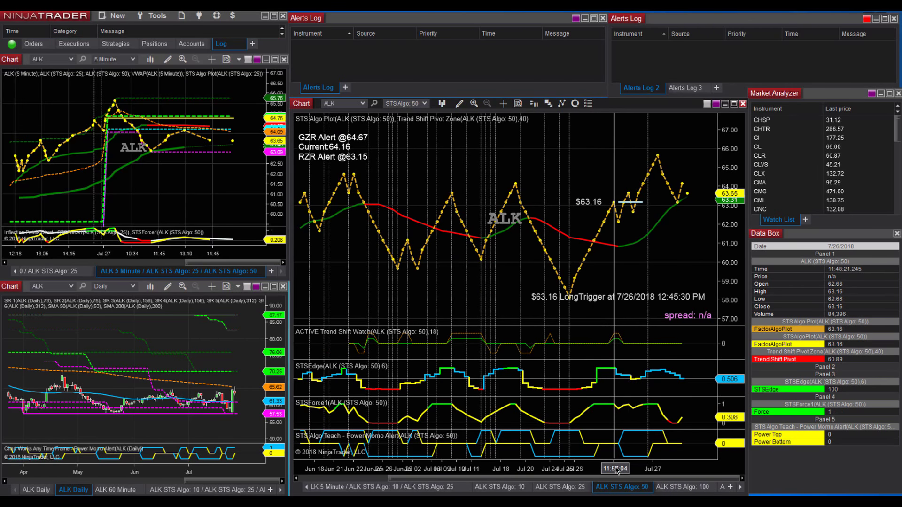
left_click_drag(633, 470, 613, 469)
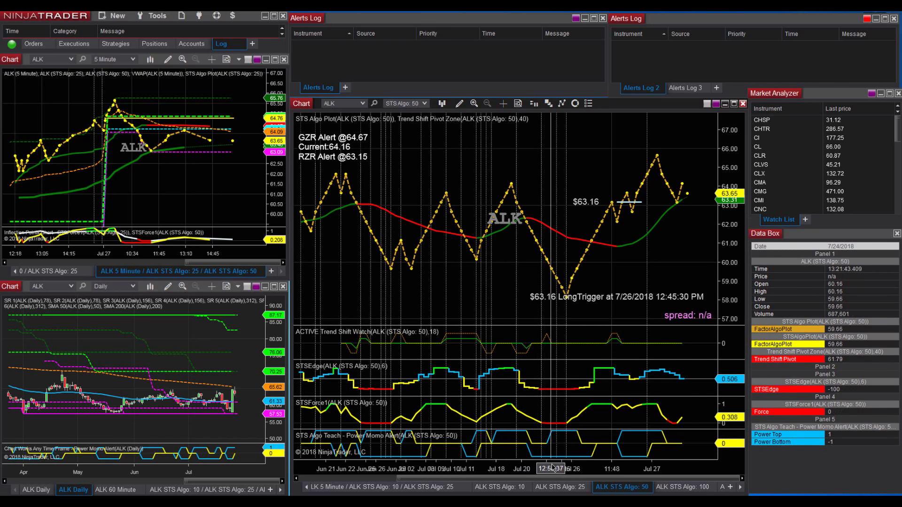
left_click(554, 488)
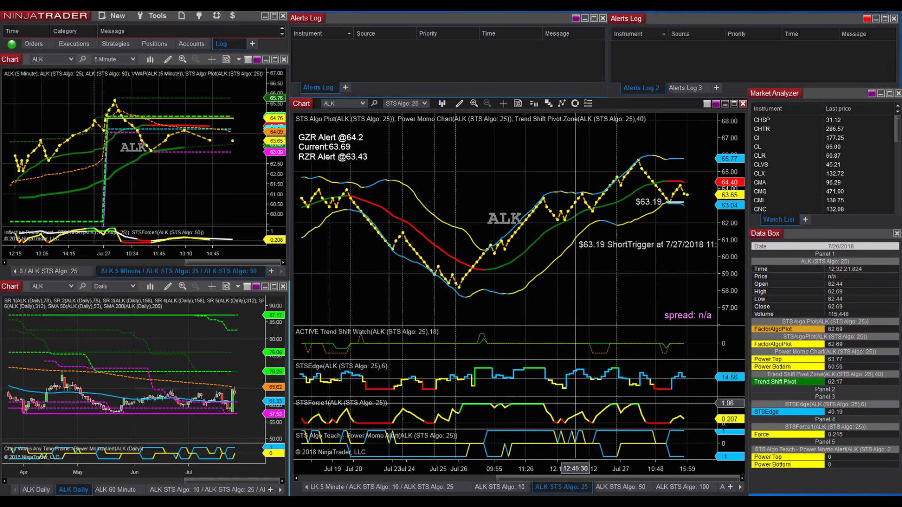
left_click(608, 488)
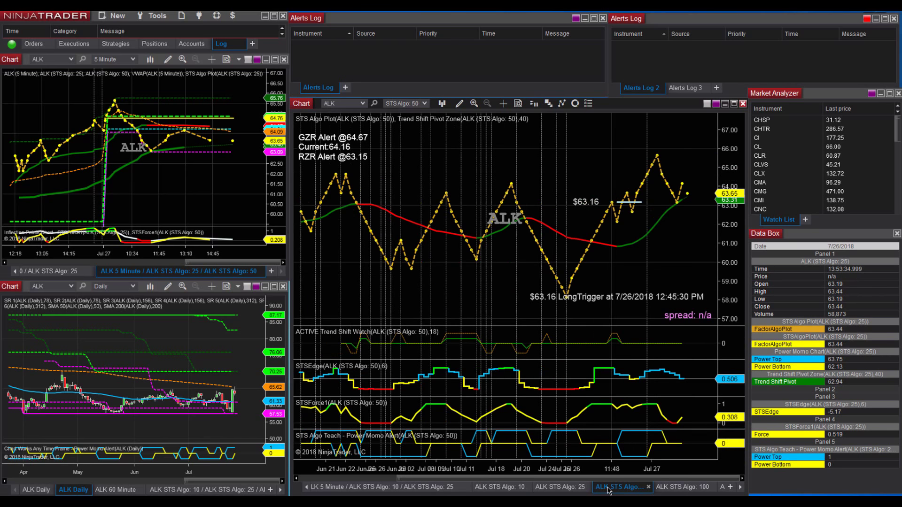
left_click(667, 488)
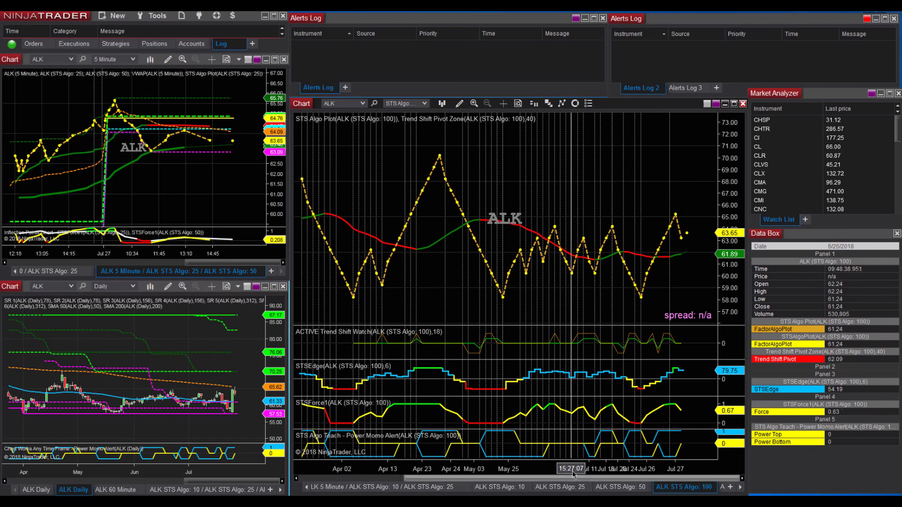
scroll(517, 441, "up", 5)
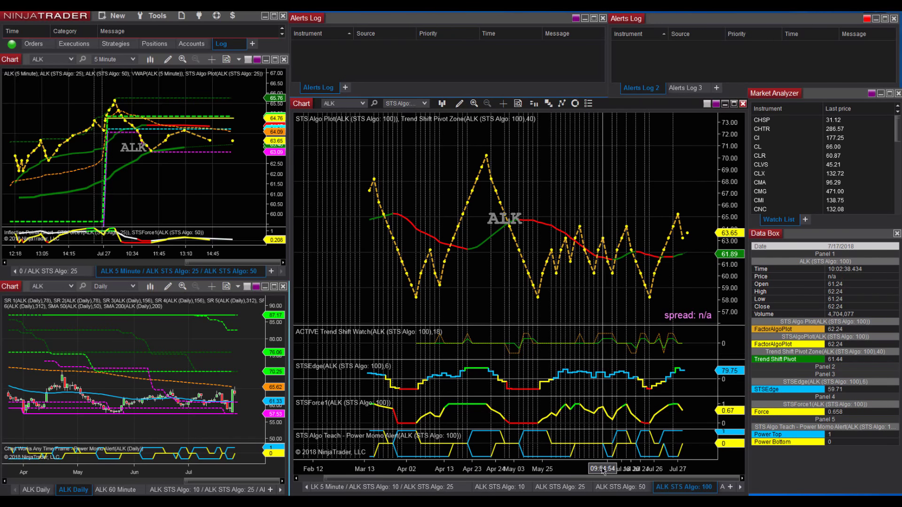
left_click(620, 487)
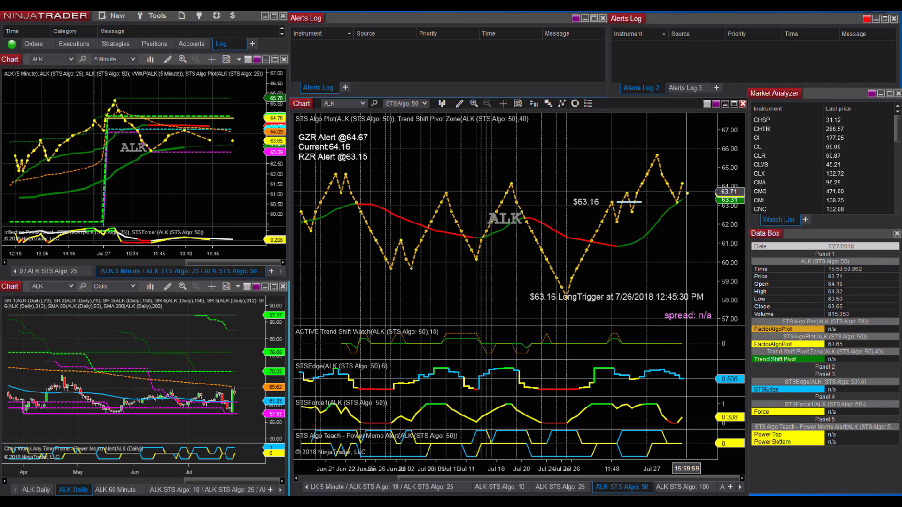
left_click(555, 487)
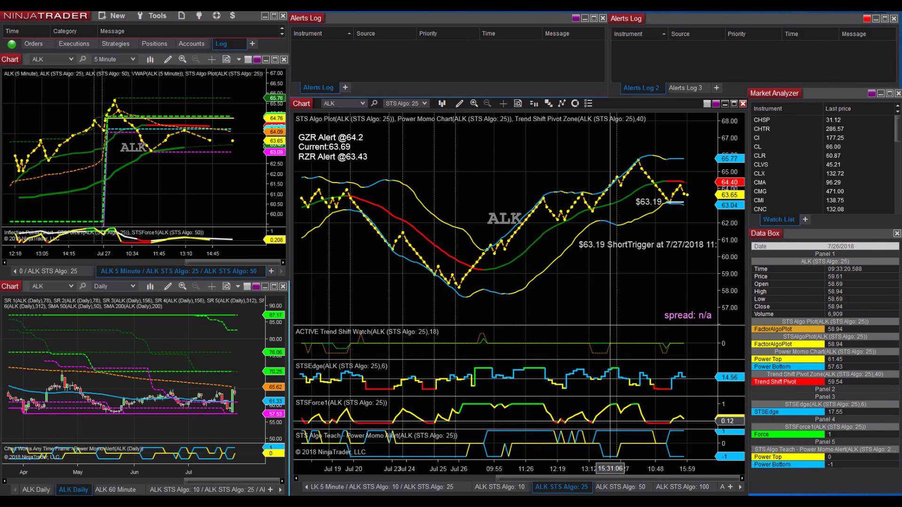
left_click(631, 489)
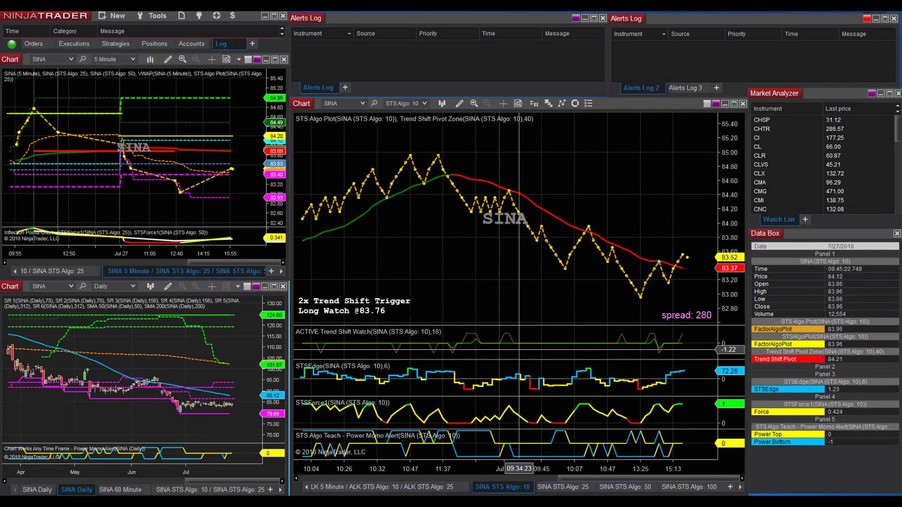
Examine SINA's price swings and trend pivots on the STS Algo 10 and STS Algo 25 charts
scroll(423, 329, "up", 3)
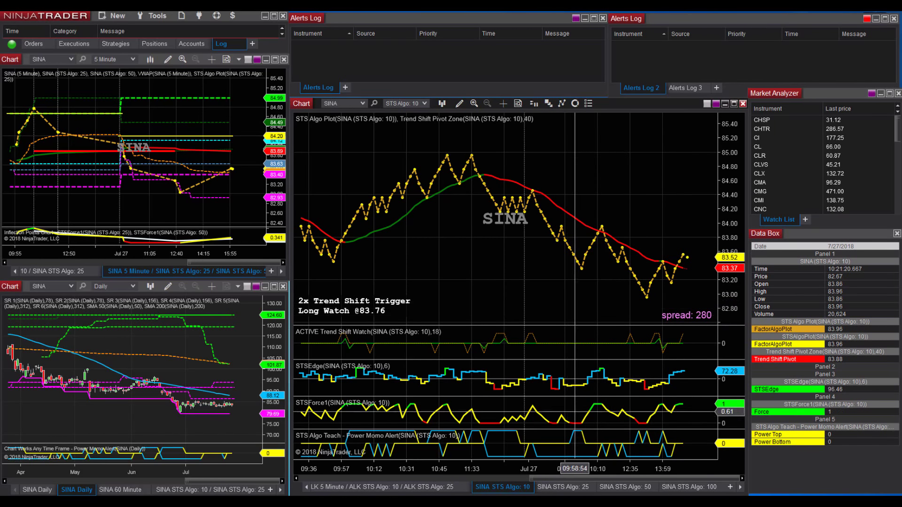
left_click(573, 488)
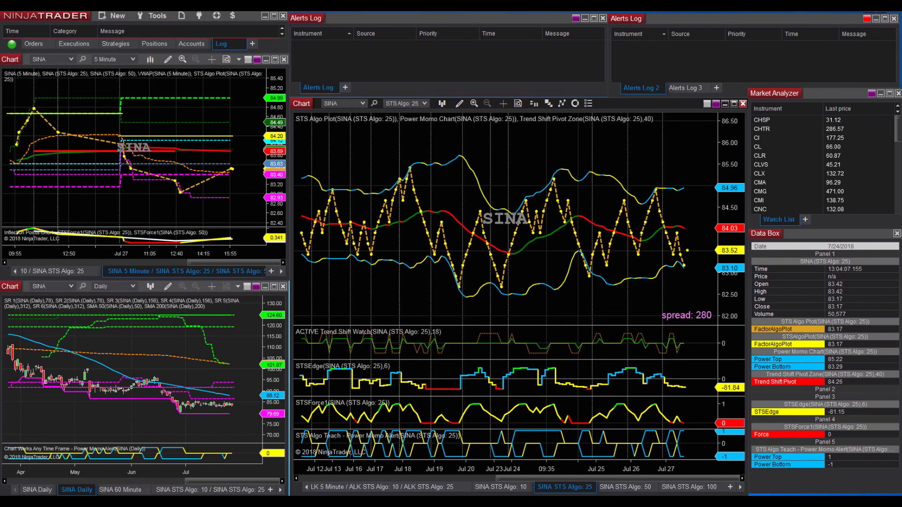
left_click(505, 487)
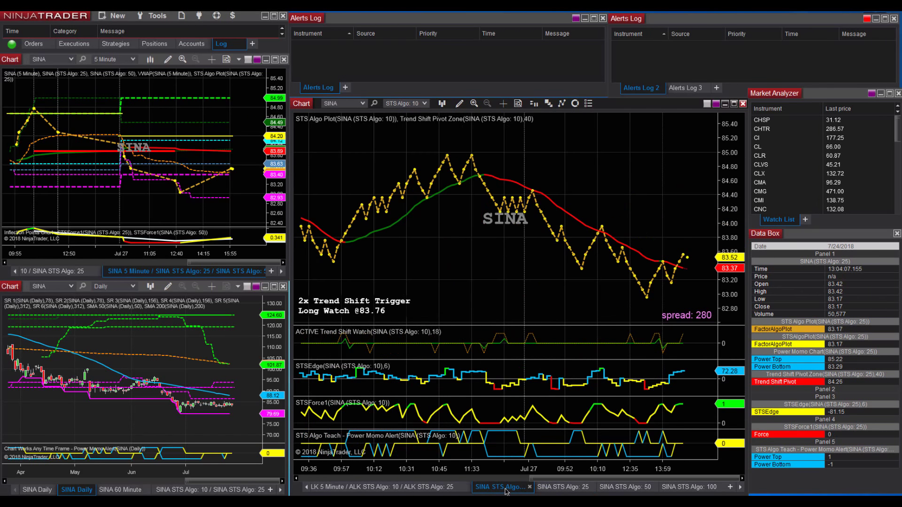
left_click(559, 488)
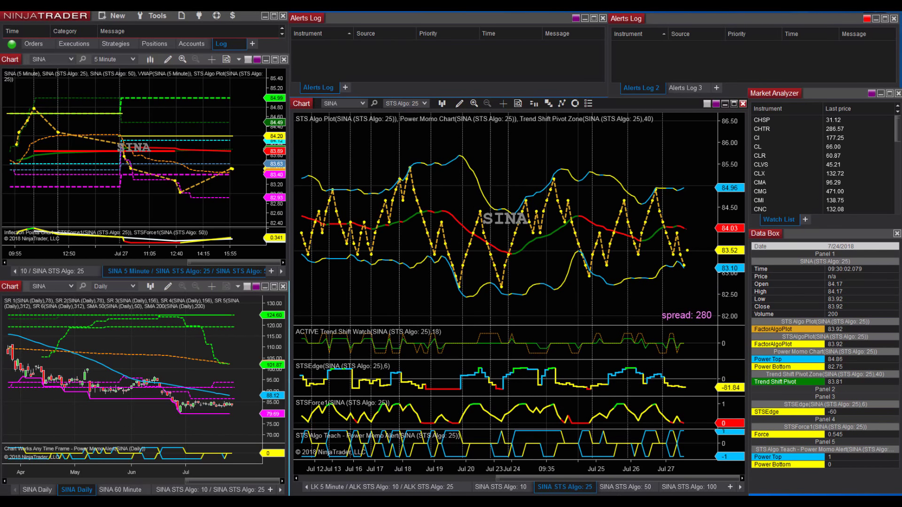
Compare SINA's trend shift triggers and longer swings on the STS Algo 50 and 100 charts, cross-checking against STS Algo 25
left_click(625, 488)
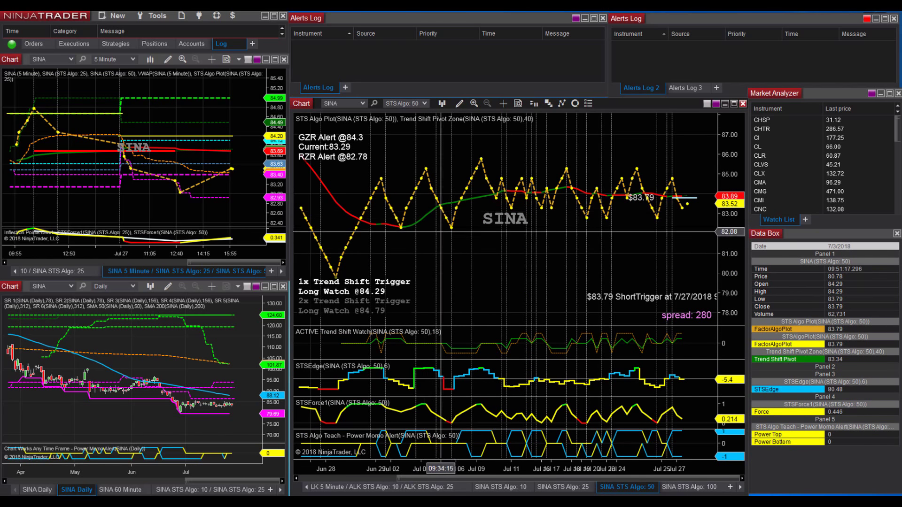
mouse_move(569, 468)
left_mouse_down()
mouse_move(590, 472)
mouse_move(566, 471)
left_mouse_up()
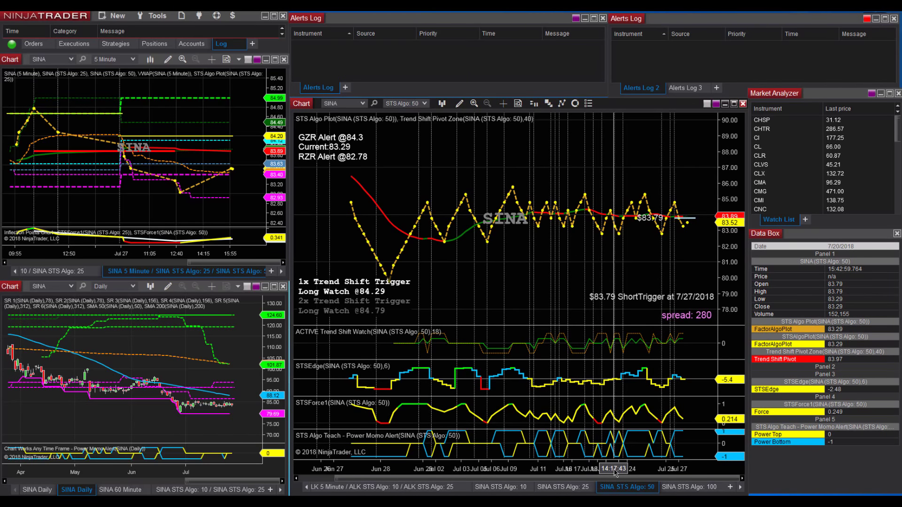
left_click_drag(617, 477, 564, 474)
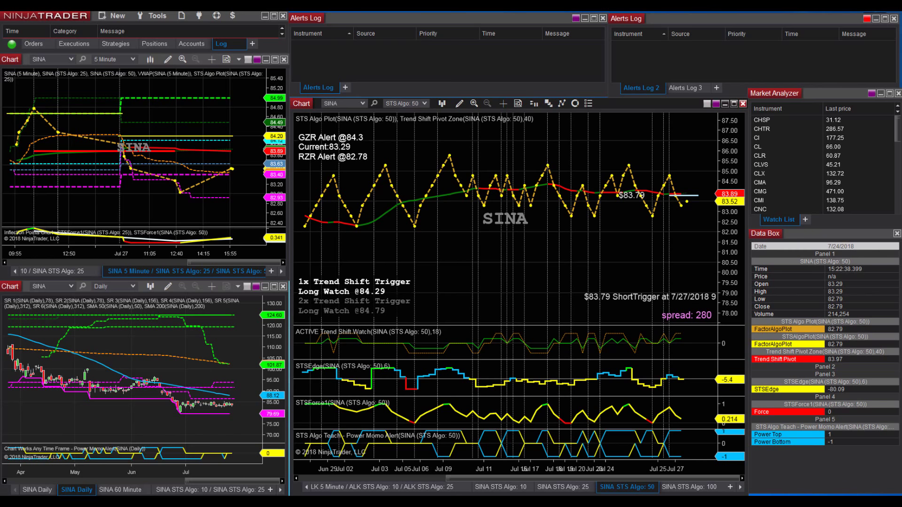
left_click(688, 487)
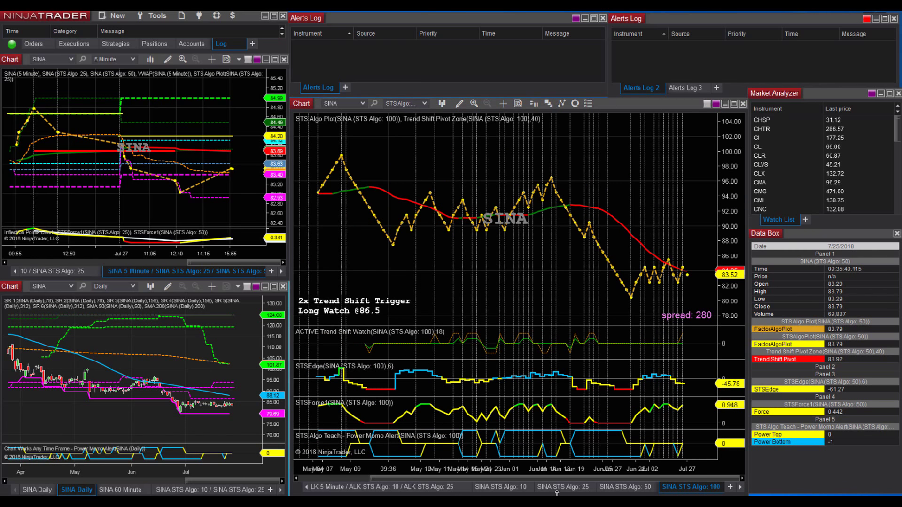
left_click(555, 487)
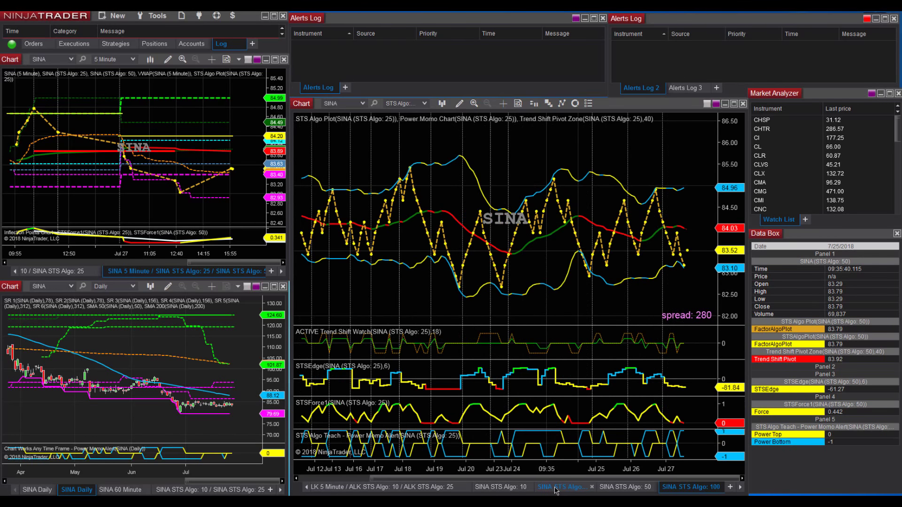
left_click(618, 489)
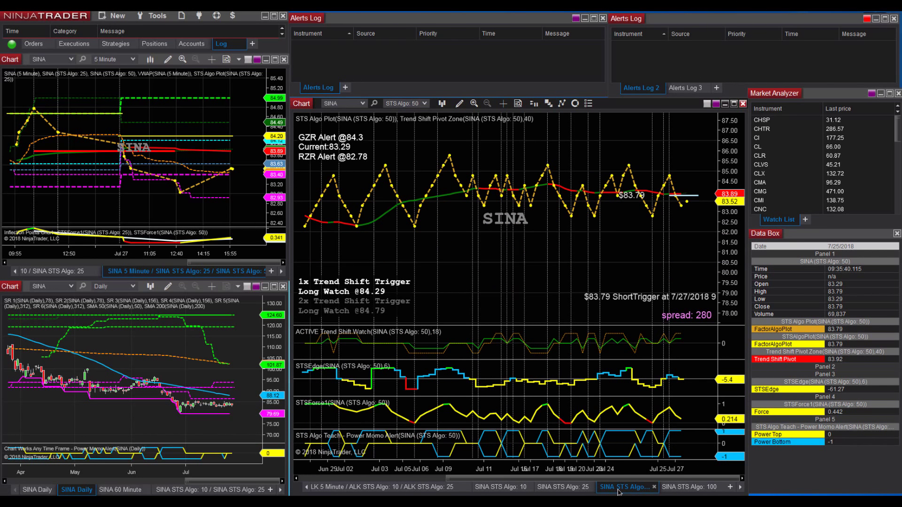
left_click(680, 489)
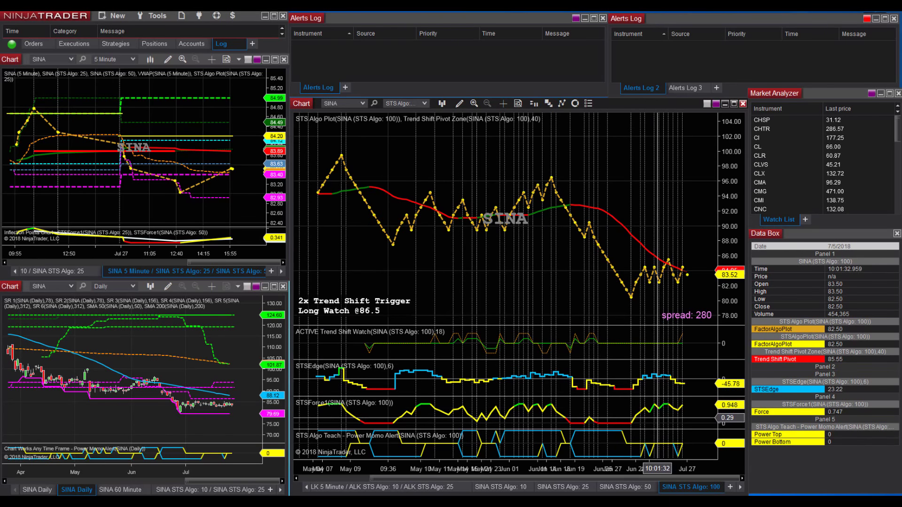
left_click_drag(655, 469, 625, 469)
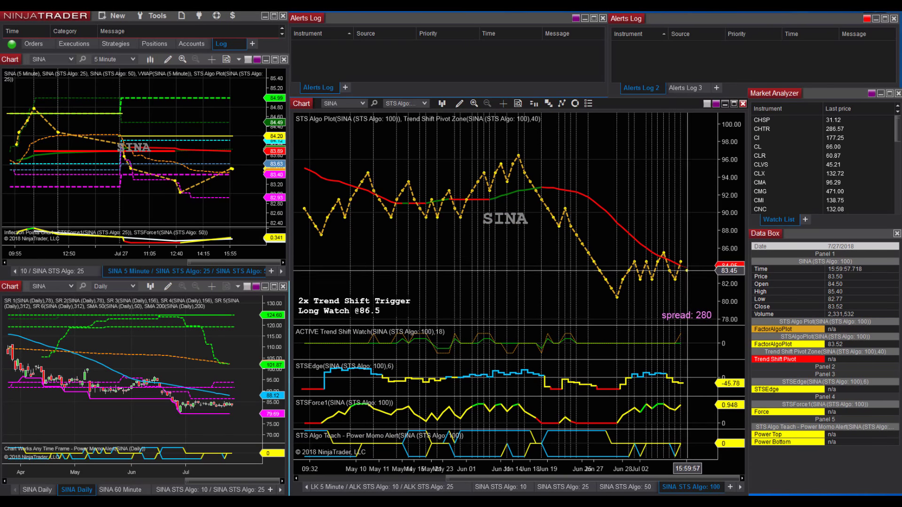